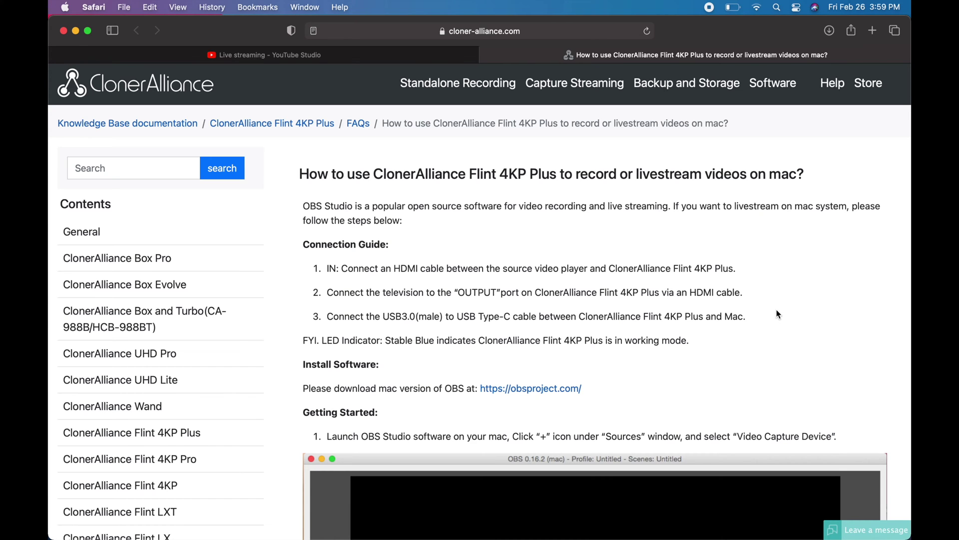
scroll(778, 313, "down", 4)
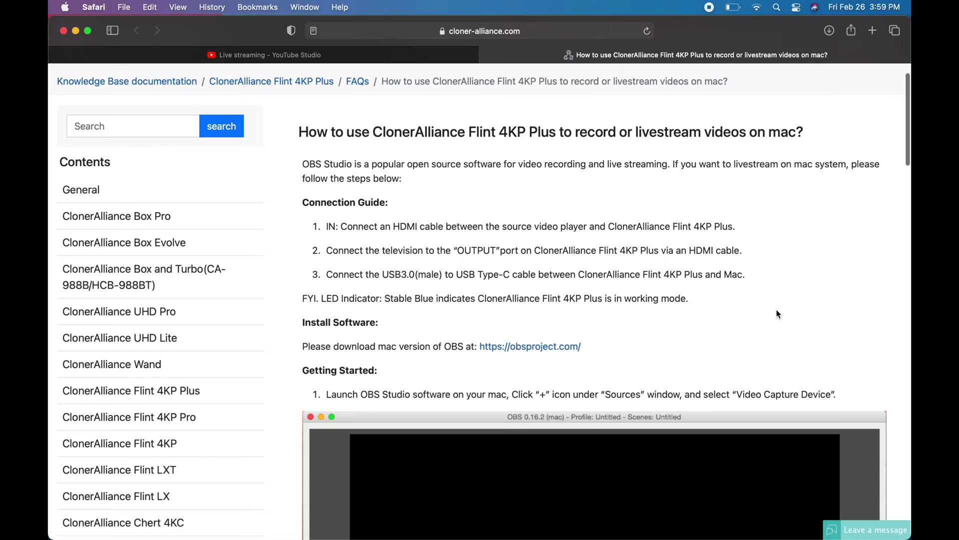
scroll(777, 314, "down", 3)
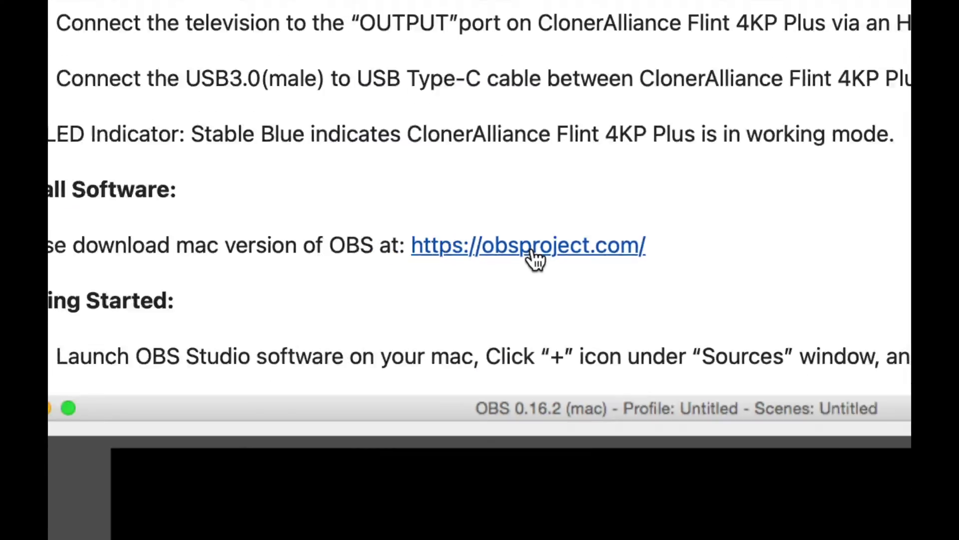
scroll(622, 268, "down", 20)
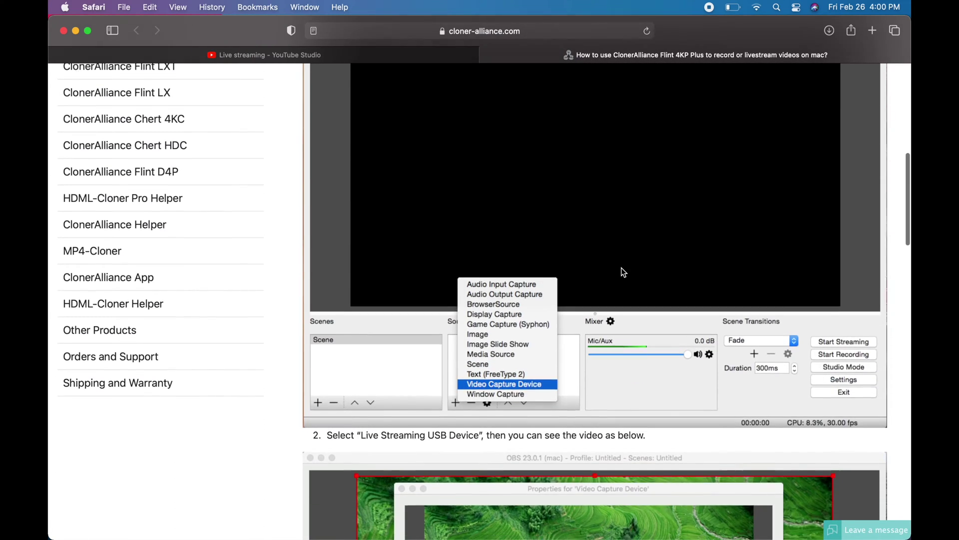
scroll(621, 268, "down", 15)
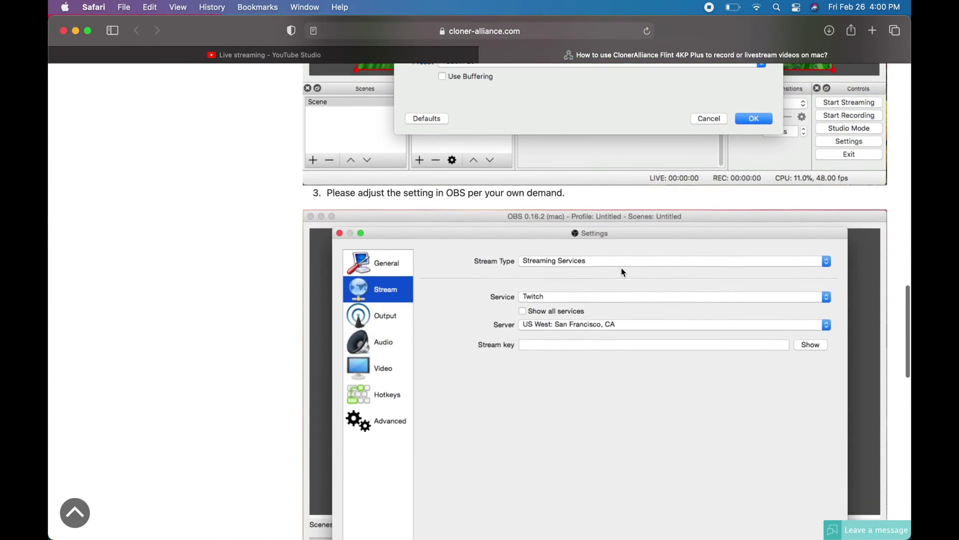
scroll(623, 273, "down", 10)
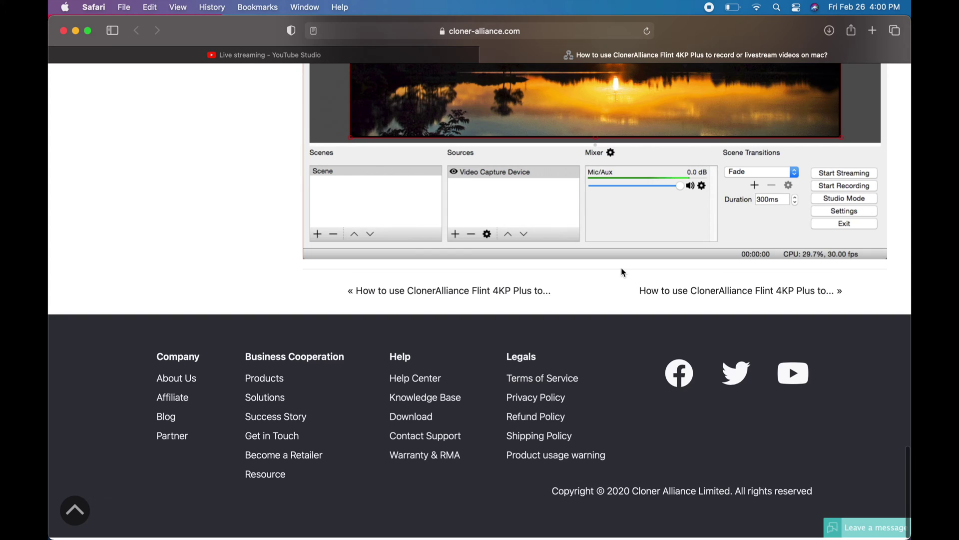
Download the macOS 10.13+ build obs-mac-26.1.2.dmg from obsproject.com and open it from Downloads
key("super+Up")
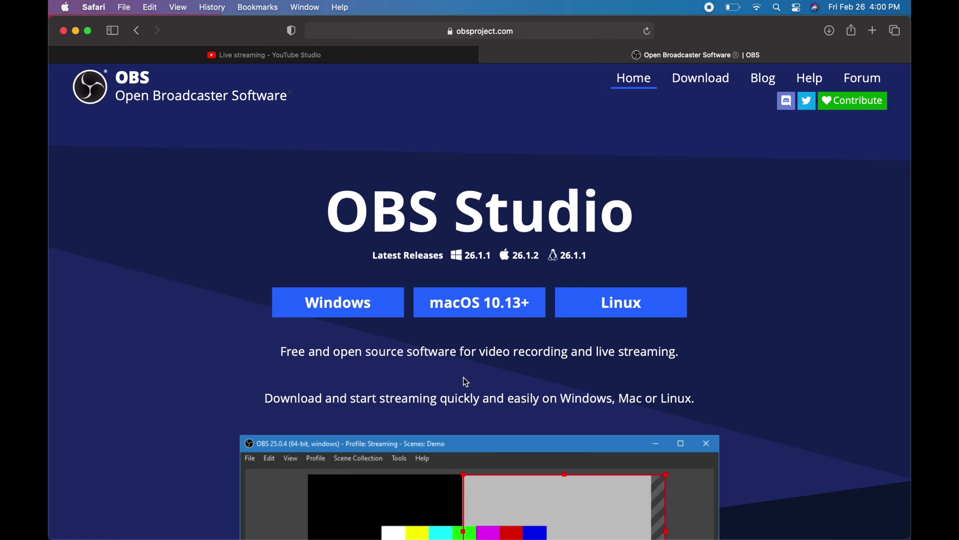
left_click(512, 307)
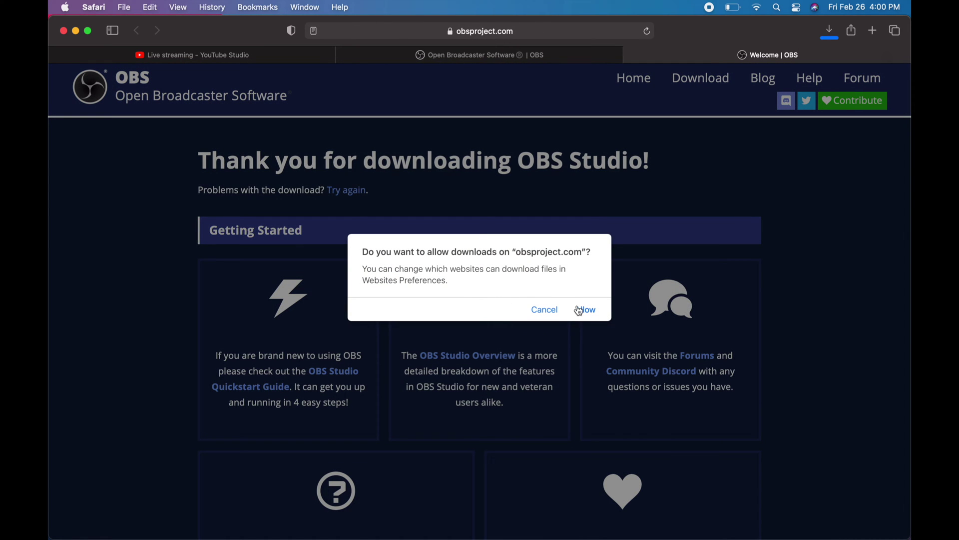
left_click(579, 311)
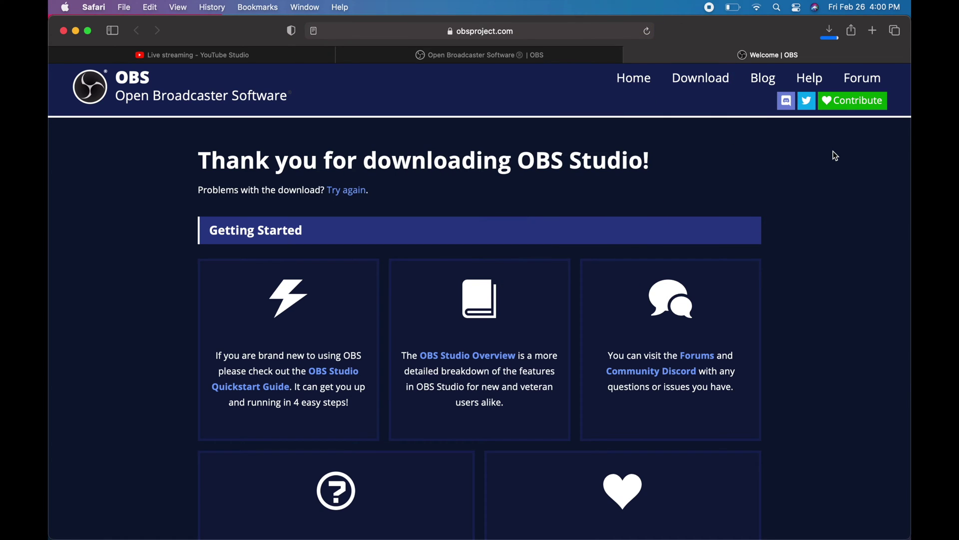
left_click(830, 32)
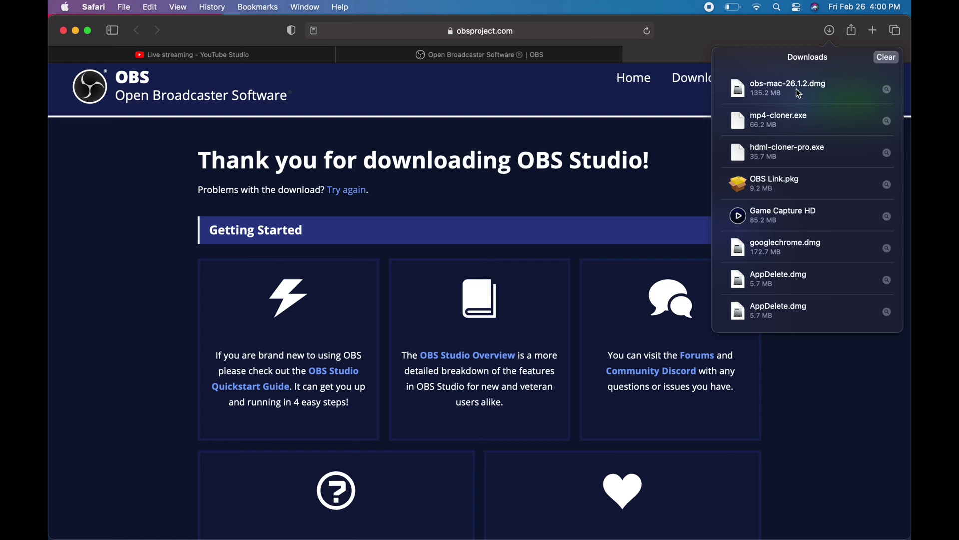
left_click(784, 87)
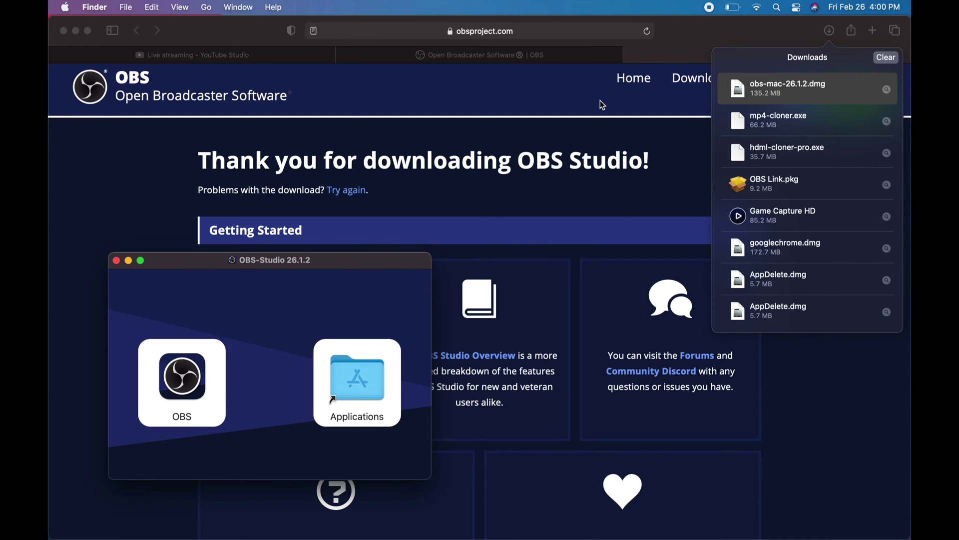
Copy the OBS app from the 26.1.2 disk image into Applications, then close the image window and thank-you tab
left_click_drag(253, 264, 444, 57)
left_click_drag(371, 172, 547, 171)
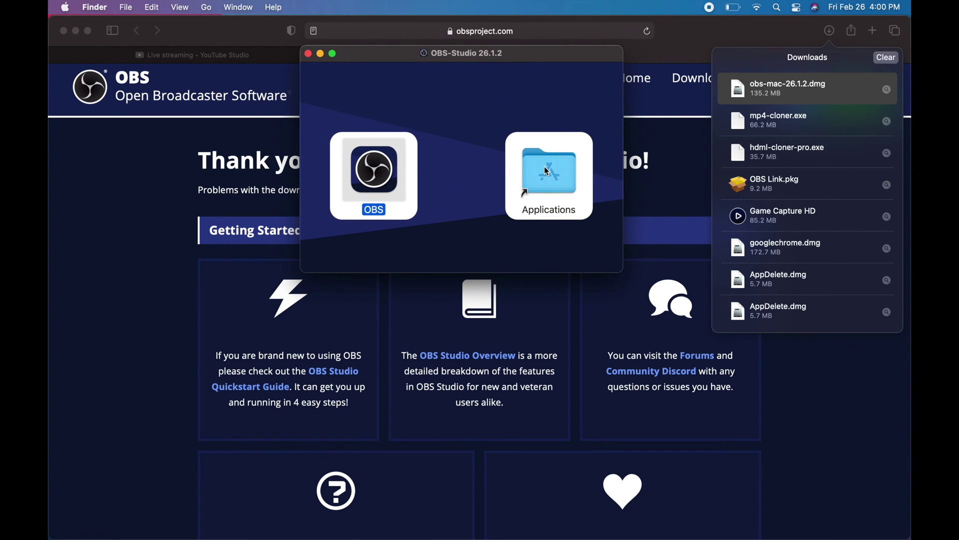
left_click(308, 54)
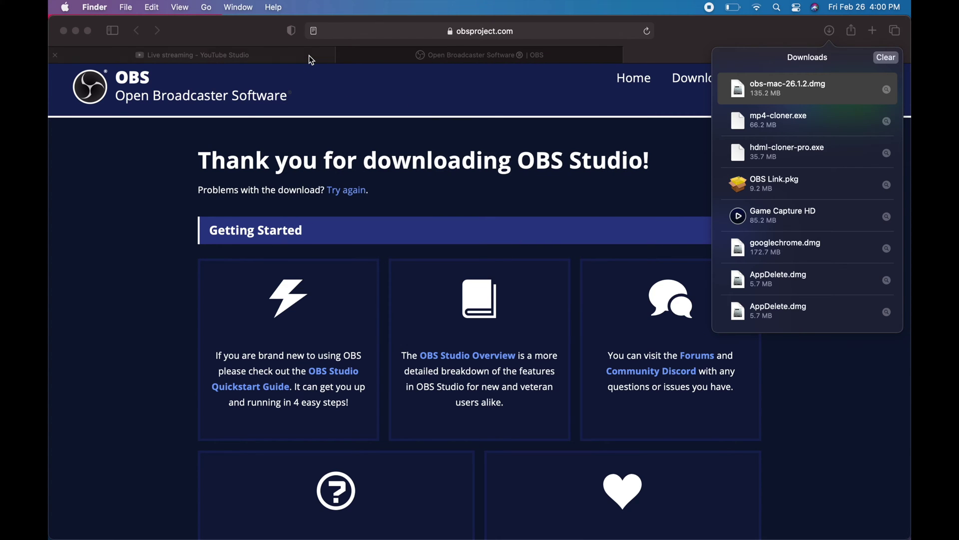
left_click(631, 55)
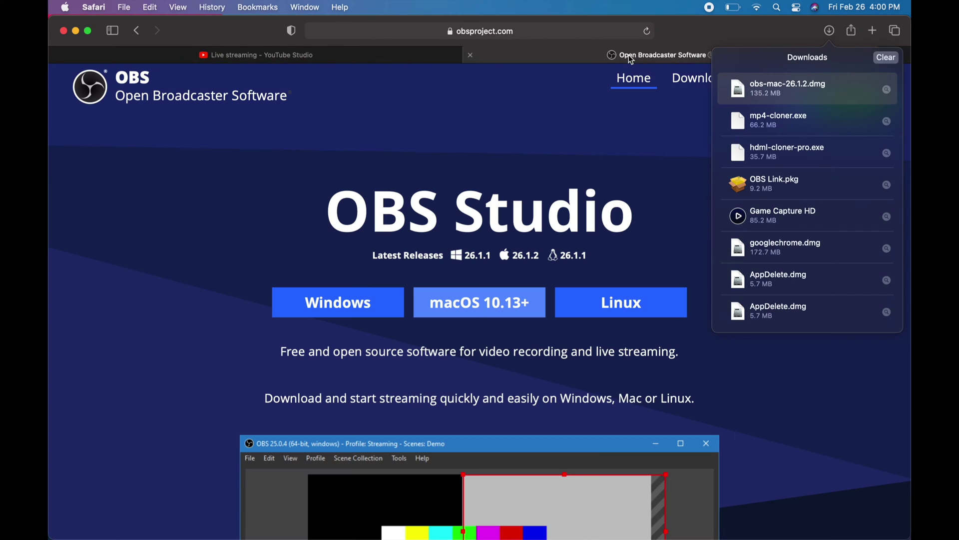
Show the Applications folder in an enlarged Finder window and launch the newly installed OBS
key("super+Tab")
left_click_drag(307, 215, 260, 101)
left_click_drag(738, 331, 833, 449)
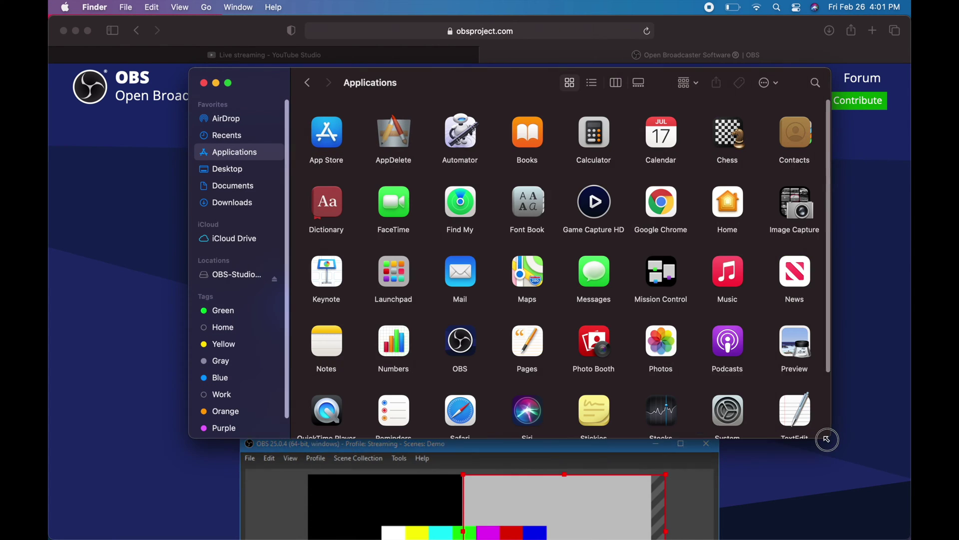
scroll(691, 297, "down", 3)
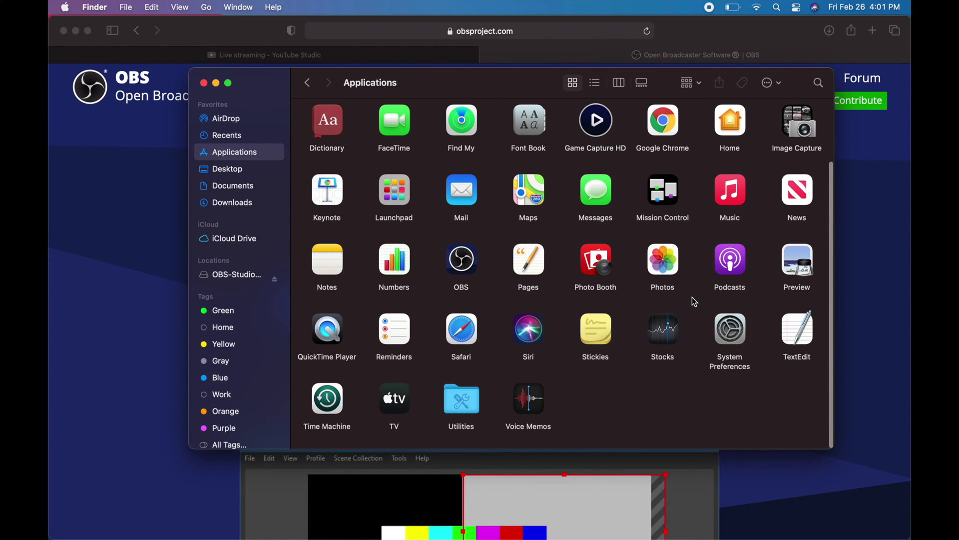
scroll(692, 297, "up", 2)
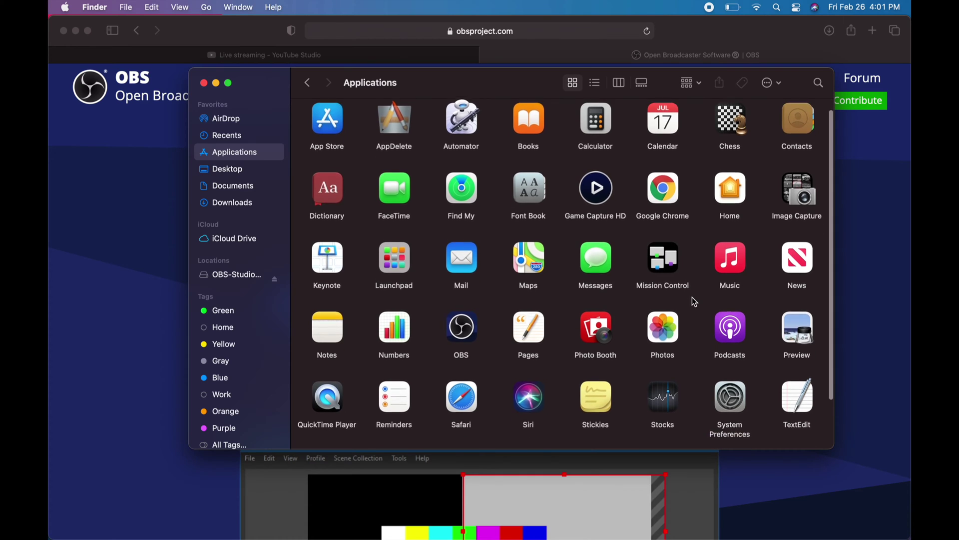
scroll(692, 300, "down", 3)
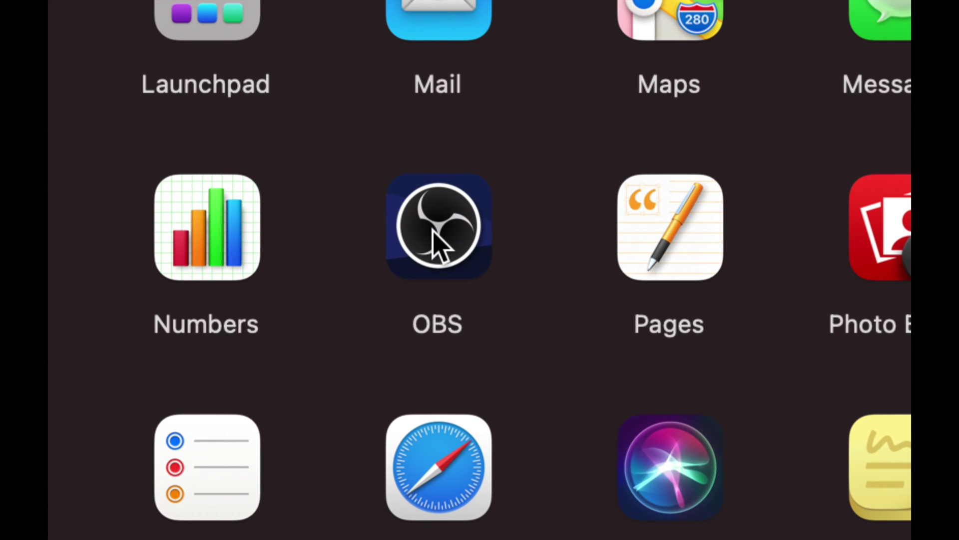
left_click(451, 254)
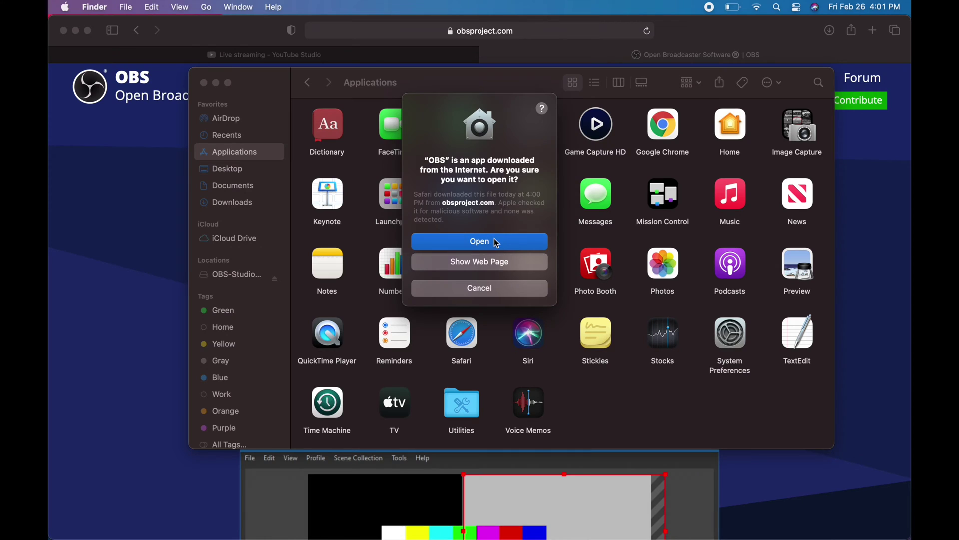
Allow the downloaded OBS to open, enable it for keyboard monitoring in Security & Privacy, and grant microphone access
left_click(492, 242)
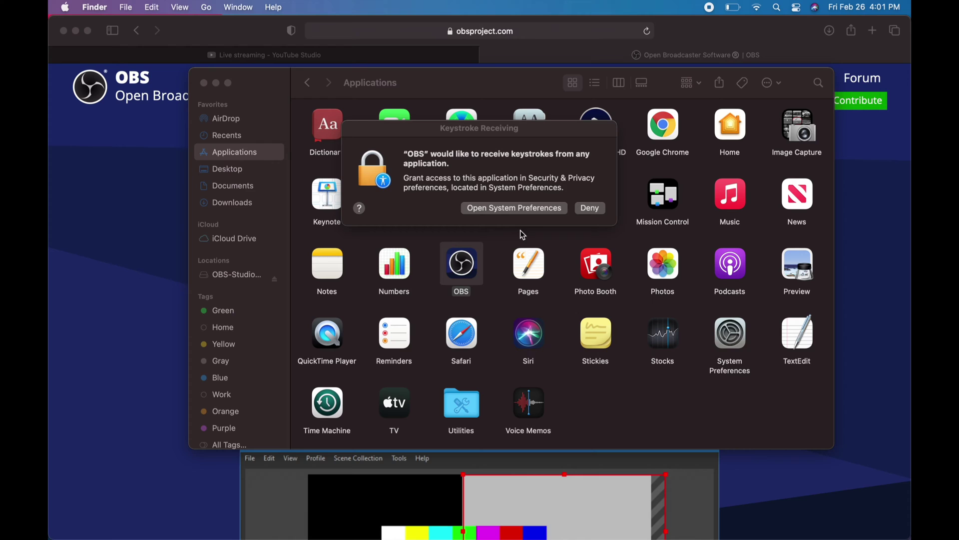
left_click(499, 211)
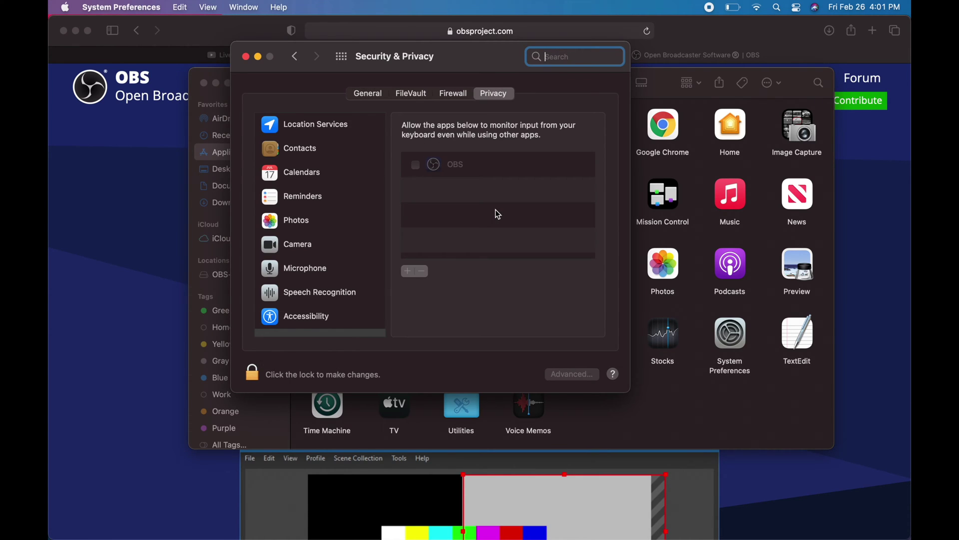
left_click(417, 167)
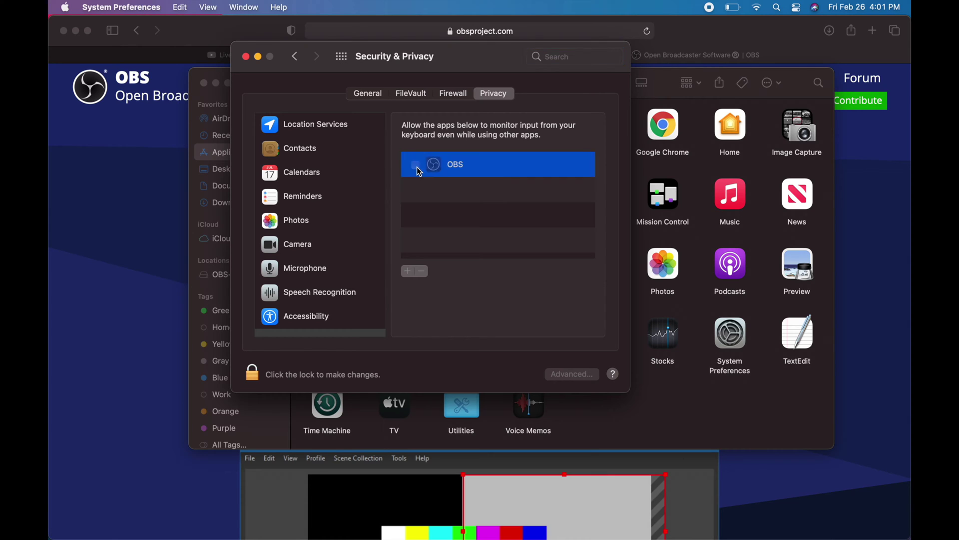
left_click(257, 370)
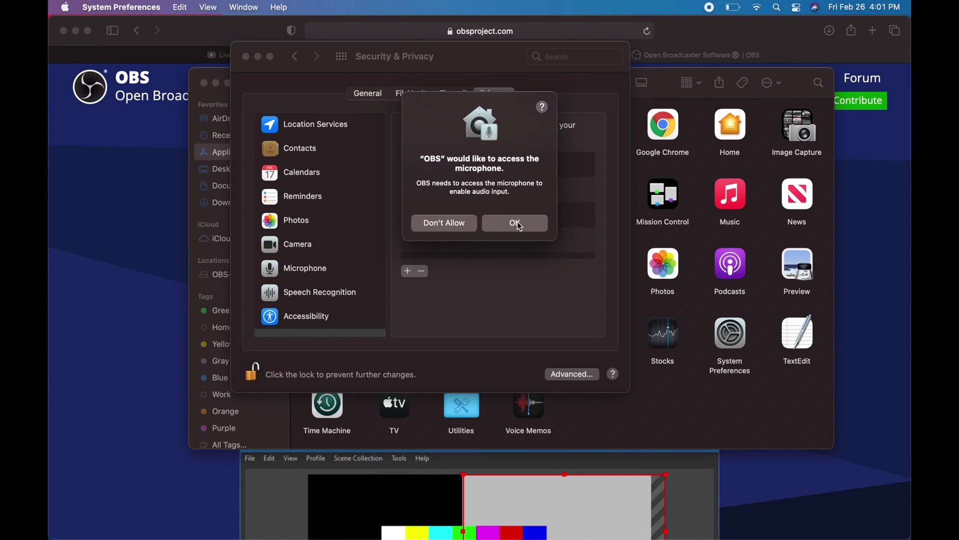
left_click(518, 222)
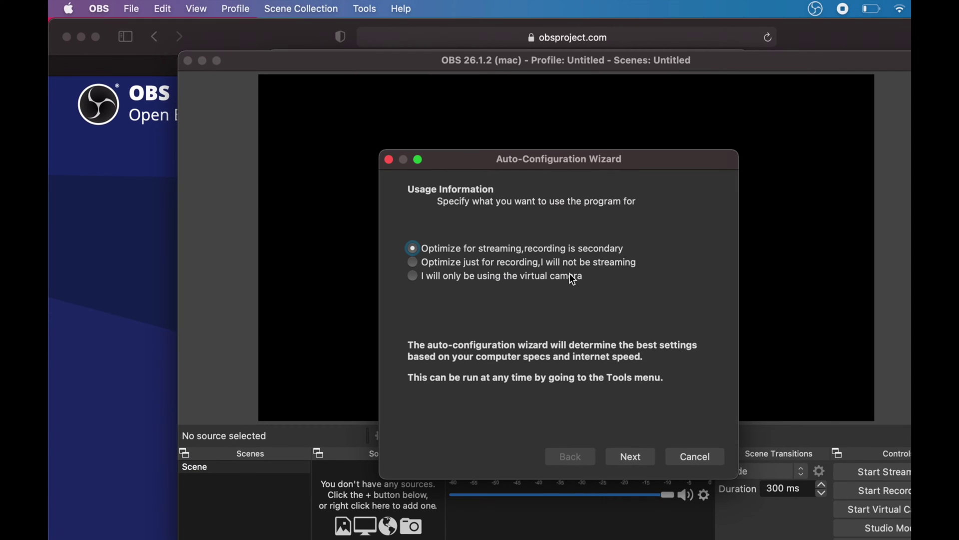
In the wizard's video settings, keep the 1920x1080 base resolution and 'prefer 60' FPS, then continue
left_click(639, 457)
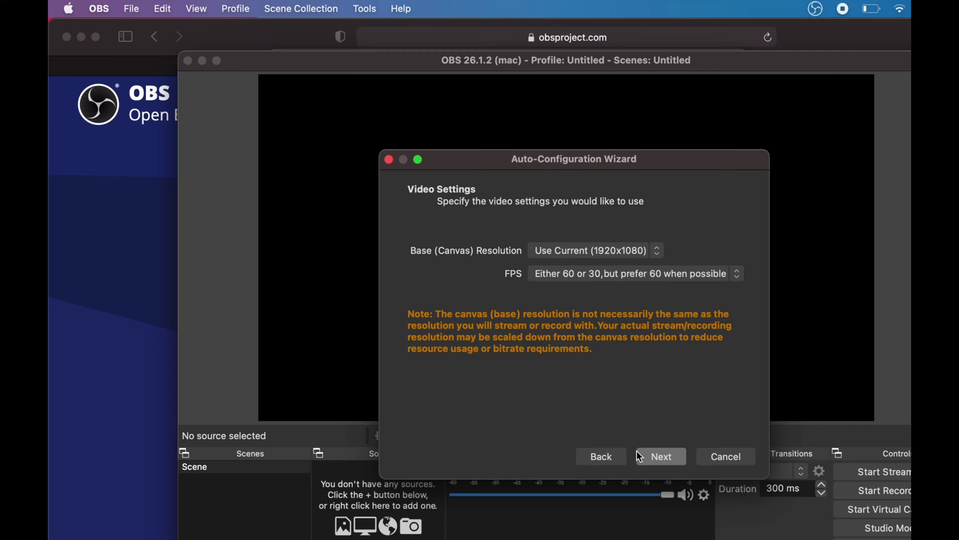
left_click(545, 232)
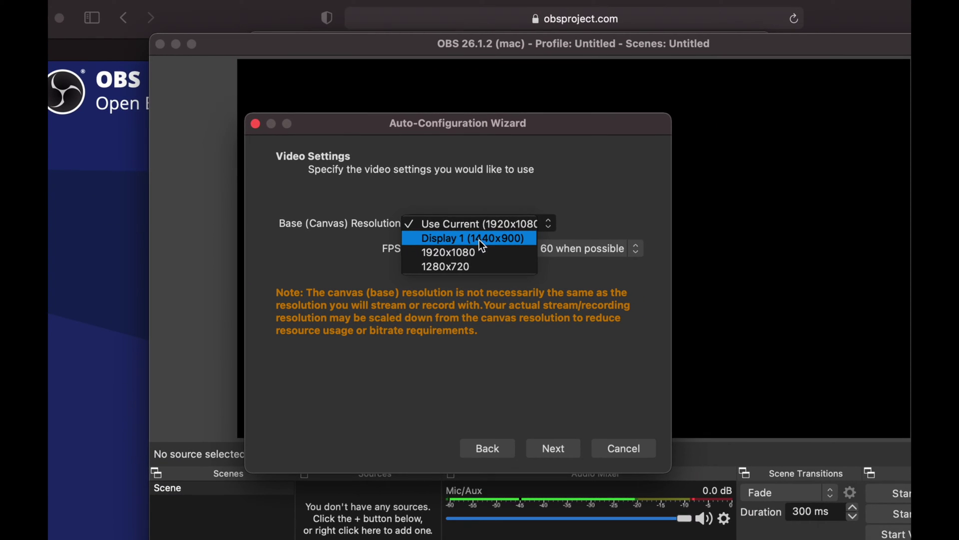
left_click(521, 219)
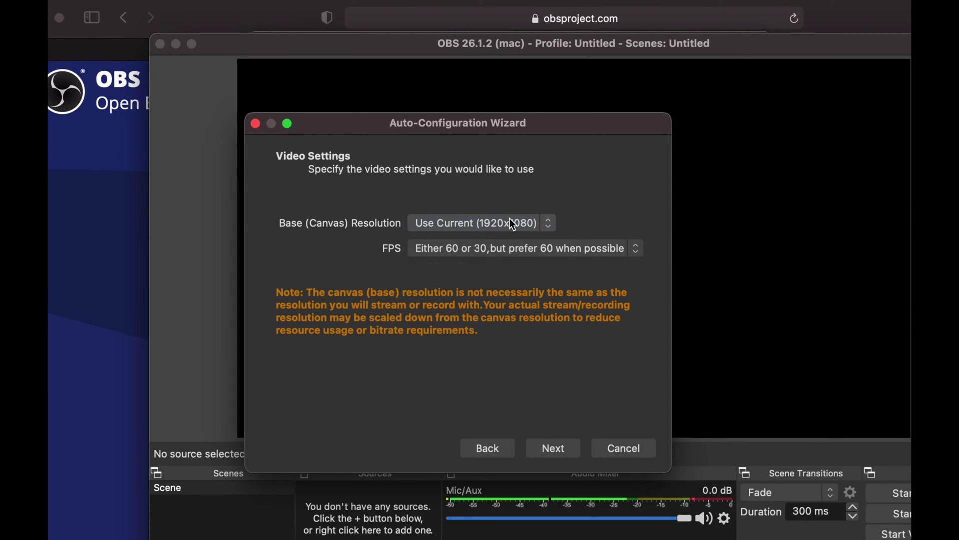
left_click(592, 252)
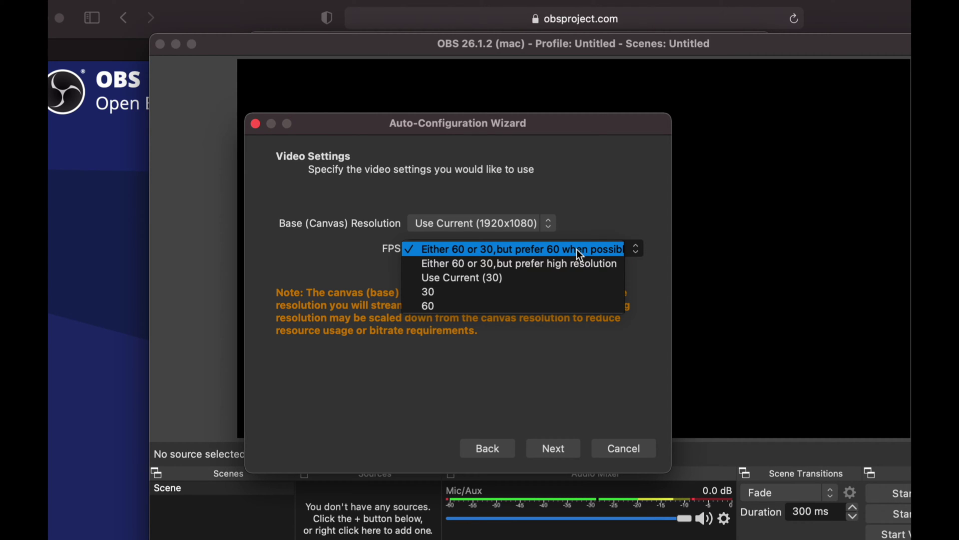
left_click(580, 253)
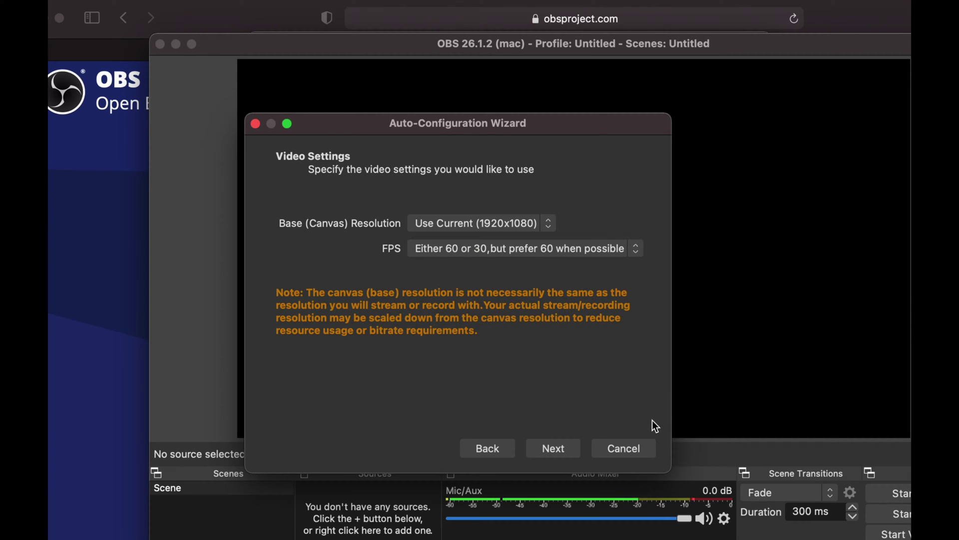
left_click(558, 450)
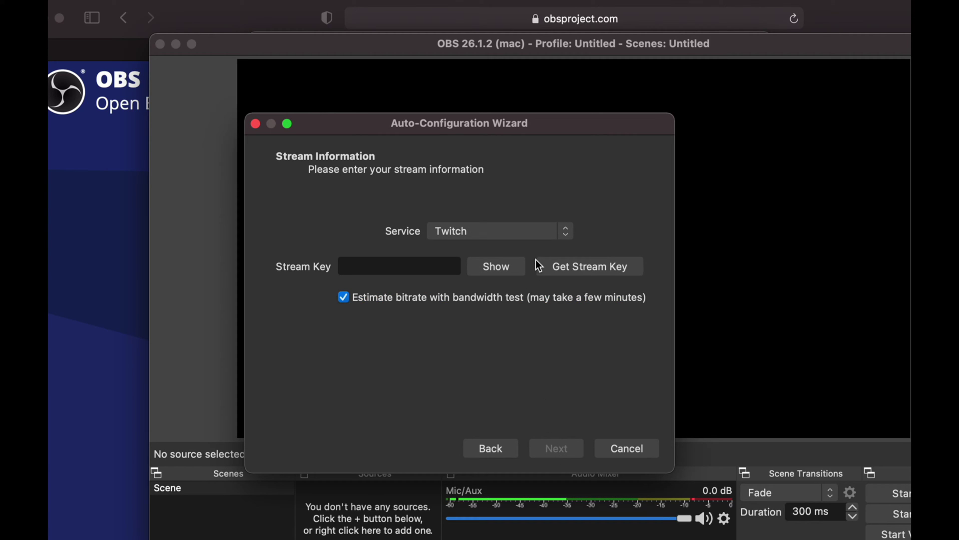
Choose YouTube - RTMP with the account's pasted stream key, run the test, and apply the recommended settings
left_click(563, 235)
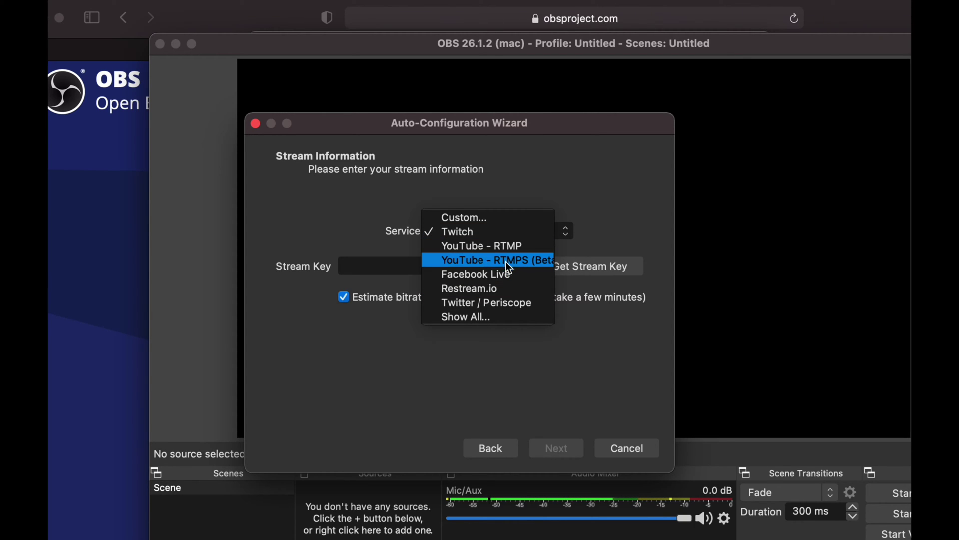
left_click(457, 247)
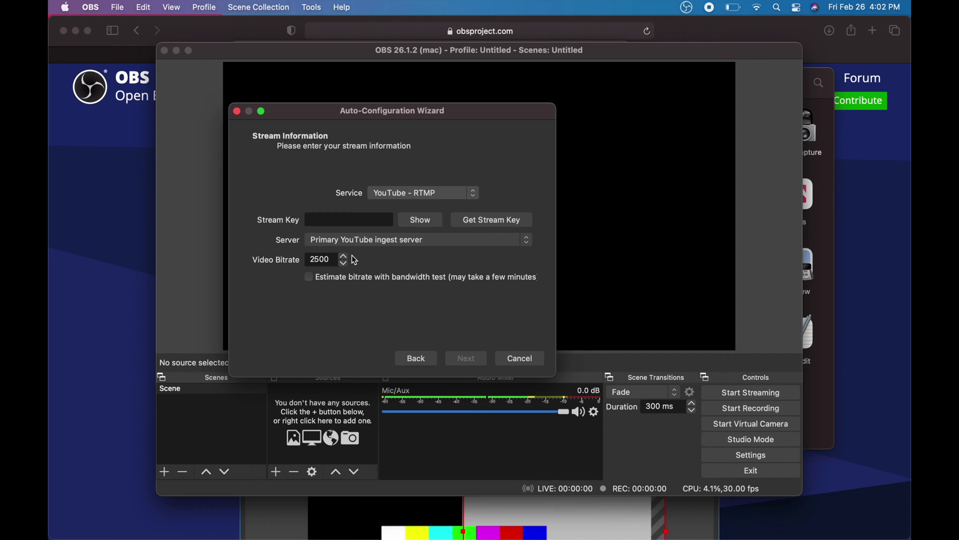
left_click(332, 220)
left_click(332, 220)
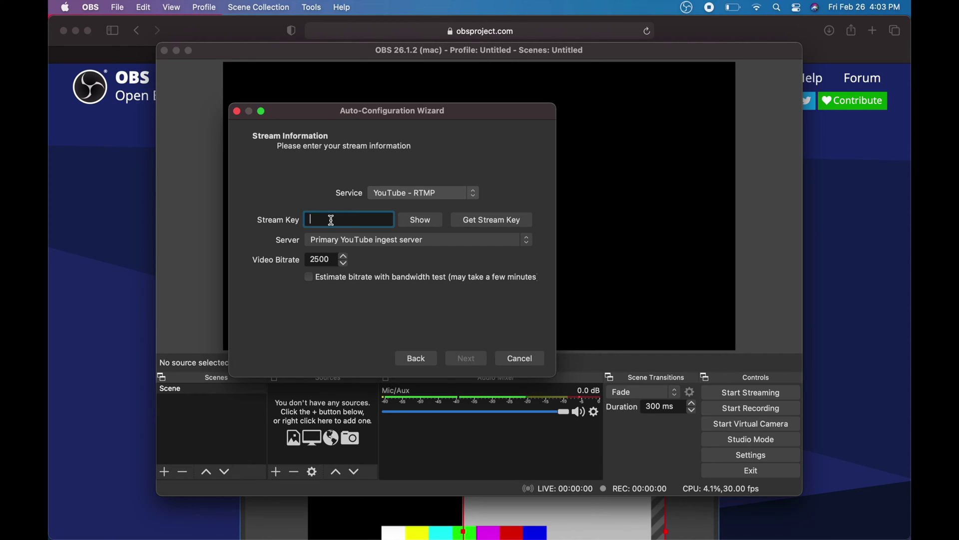
key("super+v")
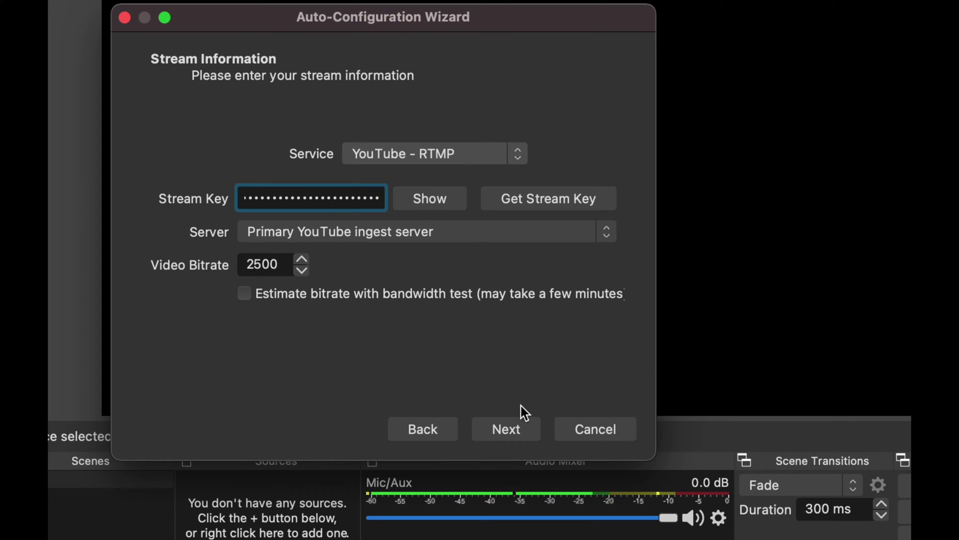
left_click(523, 429)
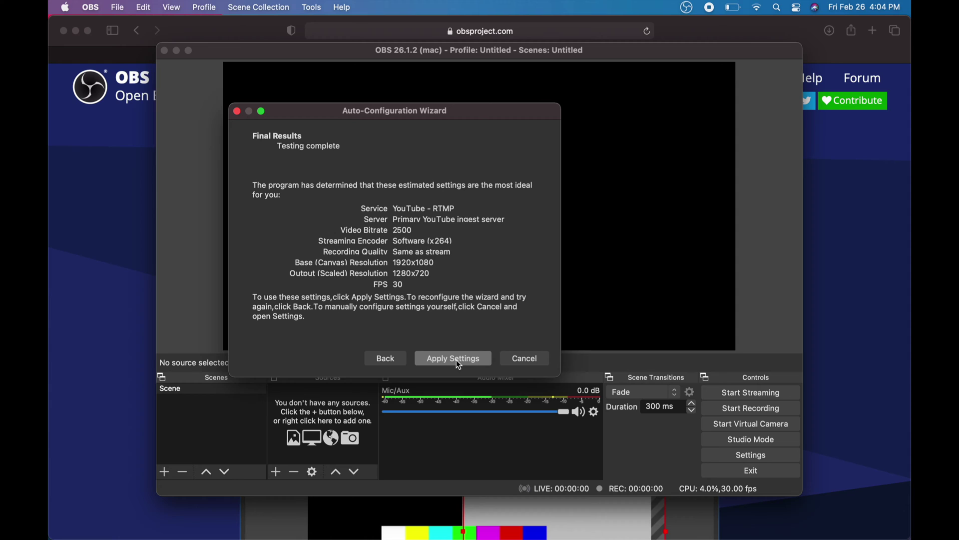
left_click(457, 360)
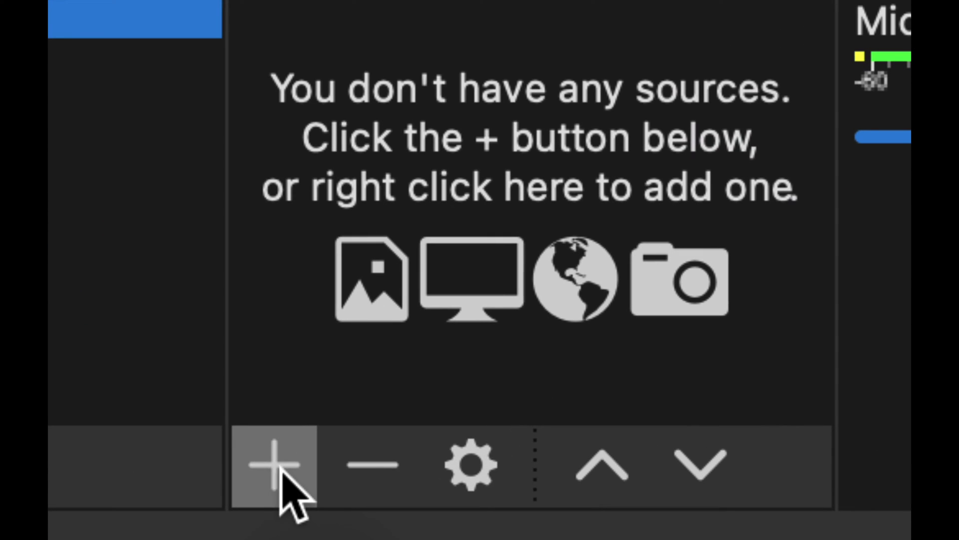
Add a Video Capture Device source to the scene and name it 'Flint4kpPlus'
left_click(278, 468)
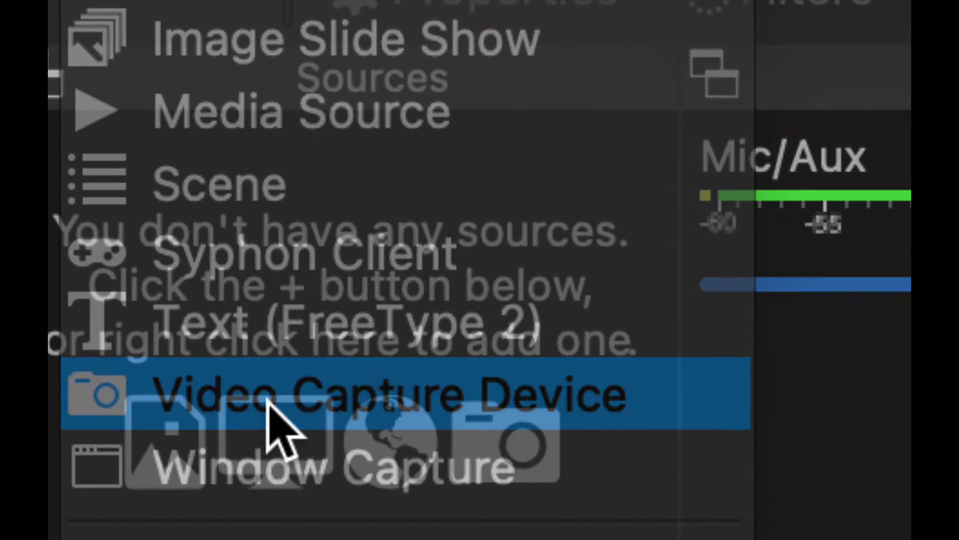
left_click(274, 424)
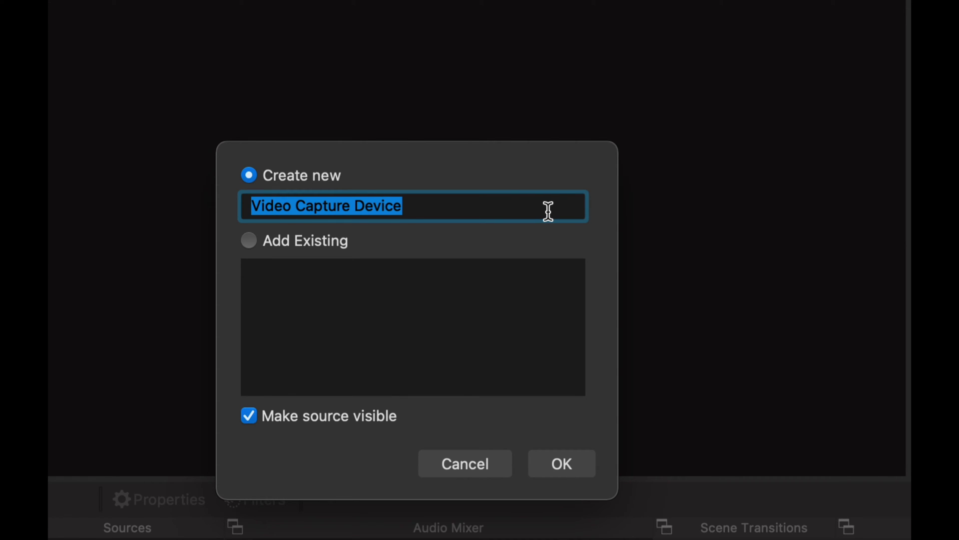
type("Flin")
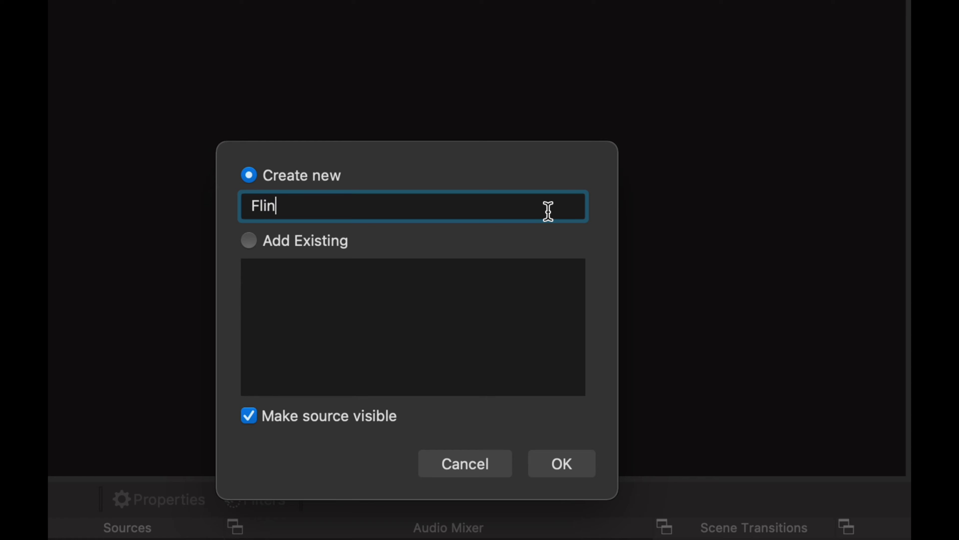
type("t4kpPlus")
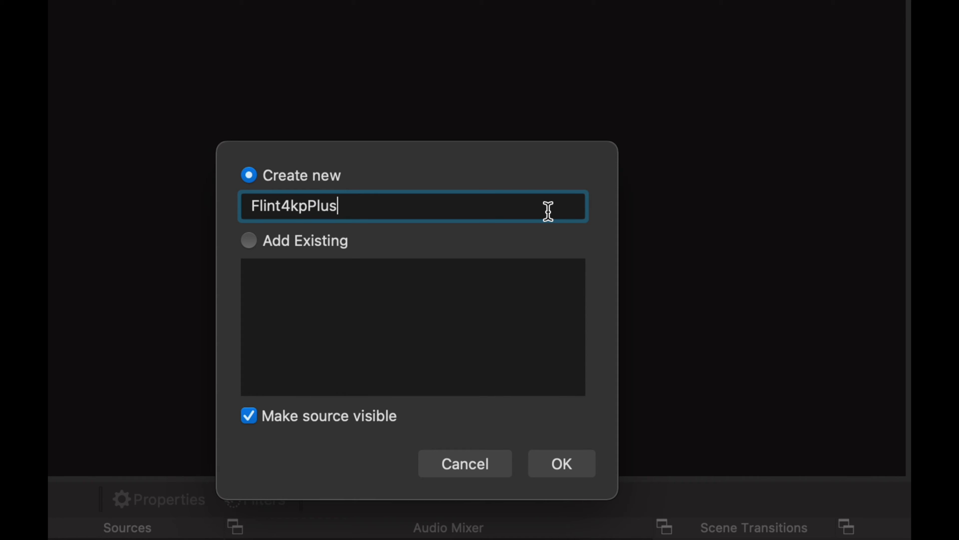
left_click(558, 454)
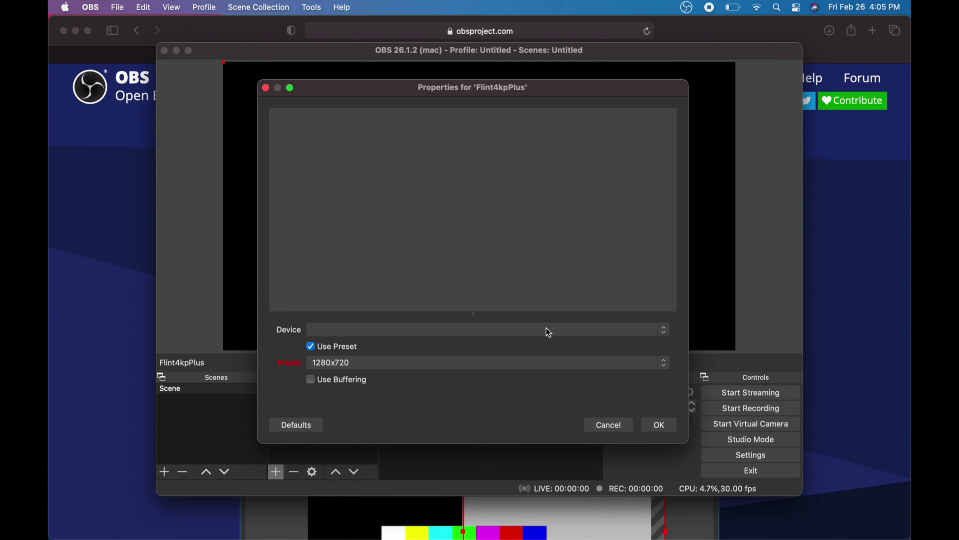
Set the Flint4kpPlus device to Live Streaming USB Device, allow camera access, and confirm the properties
left_click(609, 331)
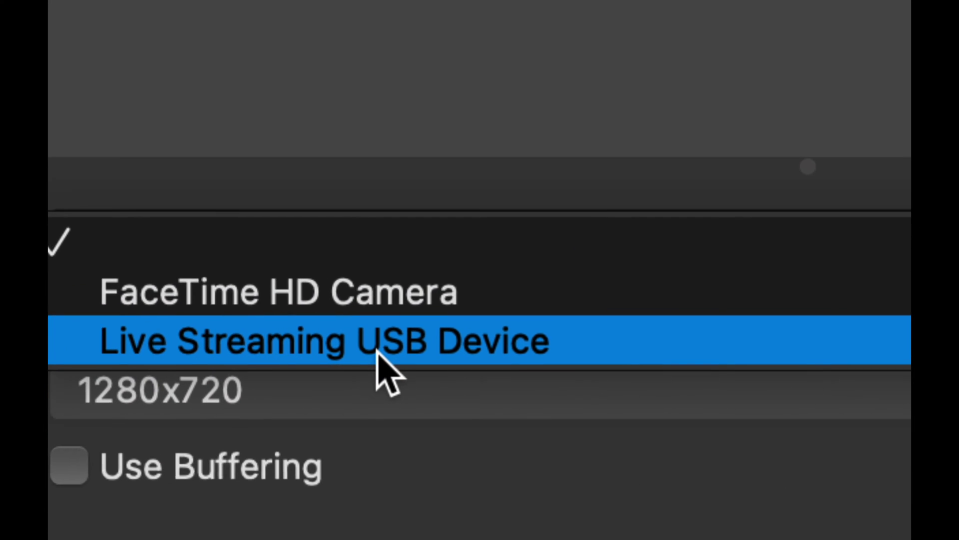
left_click(327, 340)
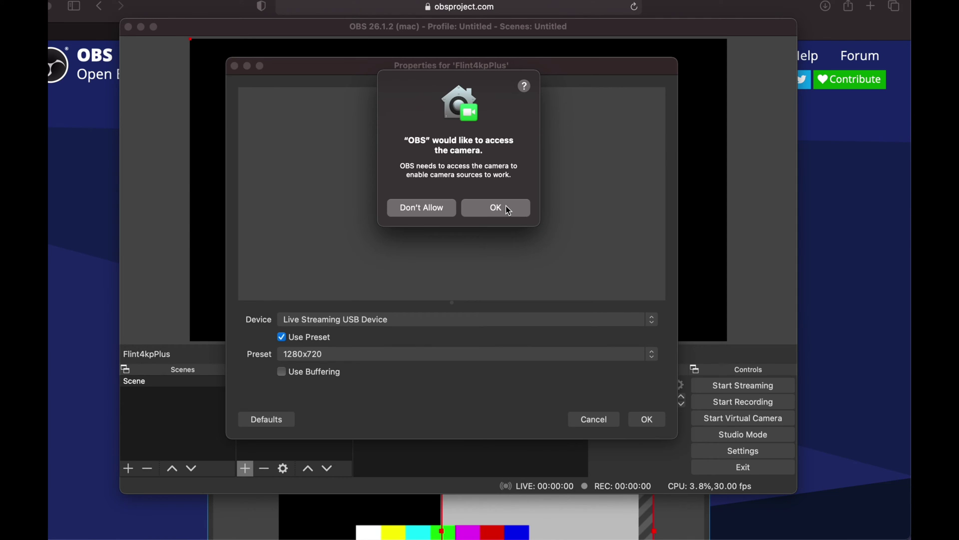
left_click(509, 209)
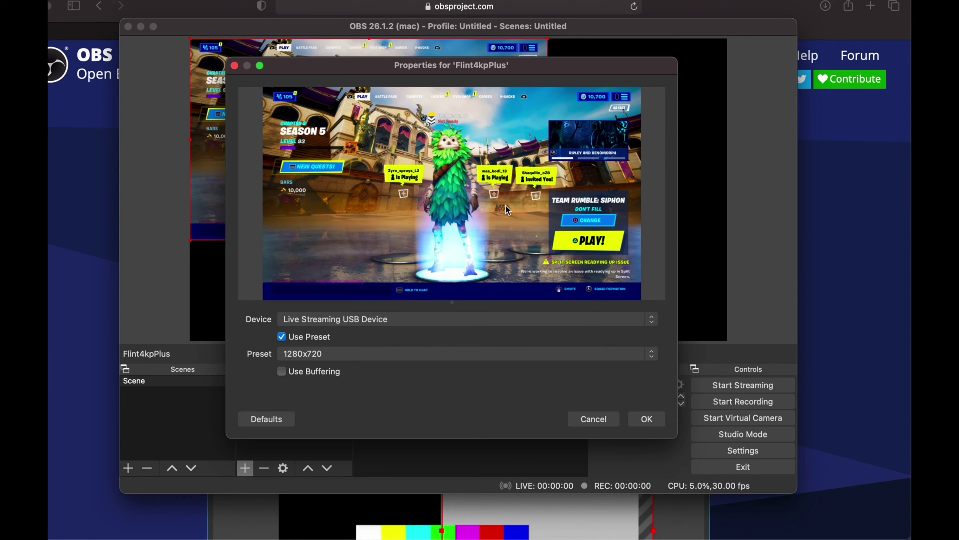
left_click_drag(428, 66, 299, 69)
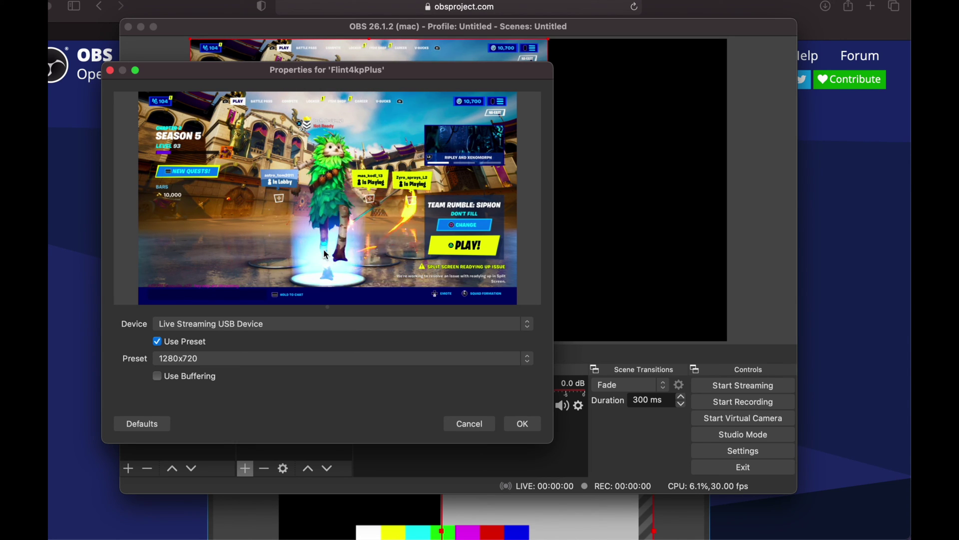
left_click(523, 424)
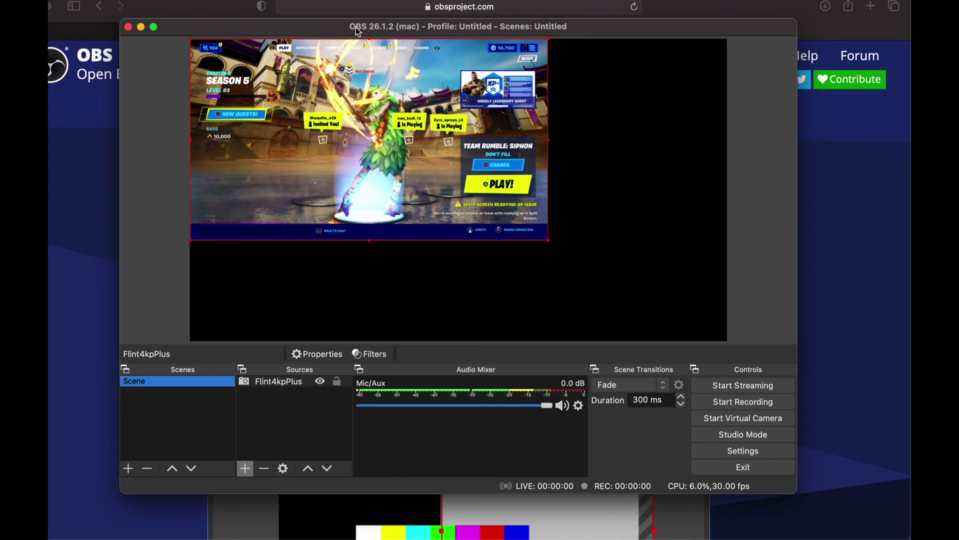
left_click_drag(357, 29, 308, 22)
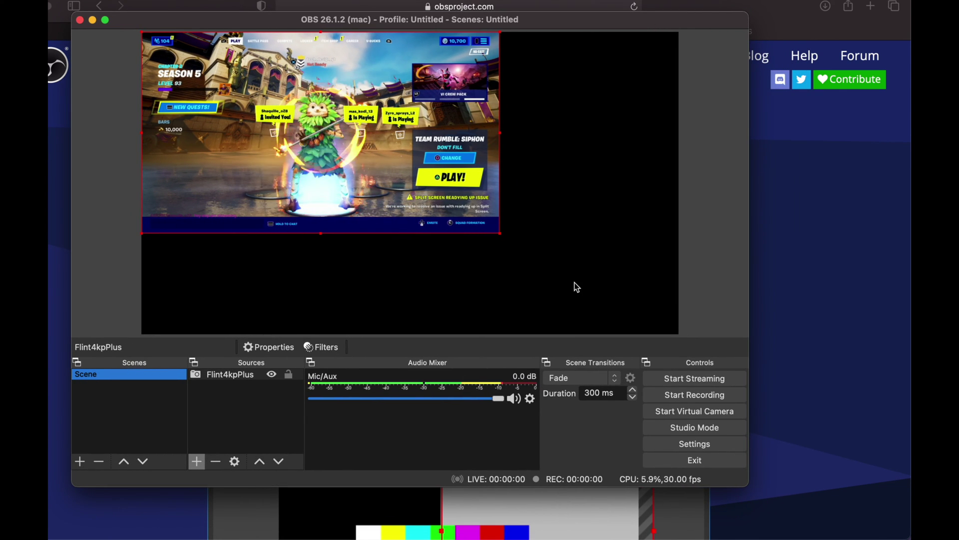